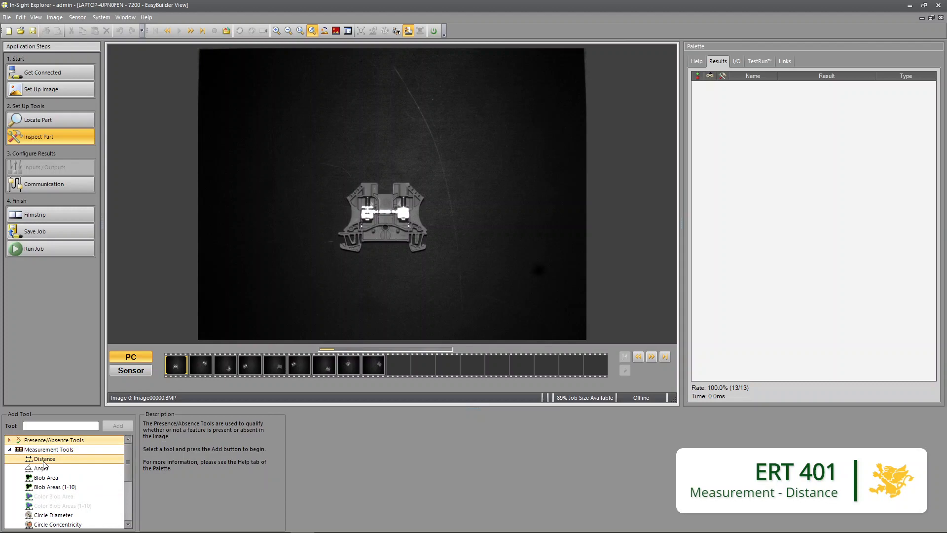
# Add a Distance measurement between the part's upper central notch edge and its long lower edge
pyautogui.doubleClick(44, 461)
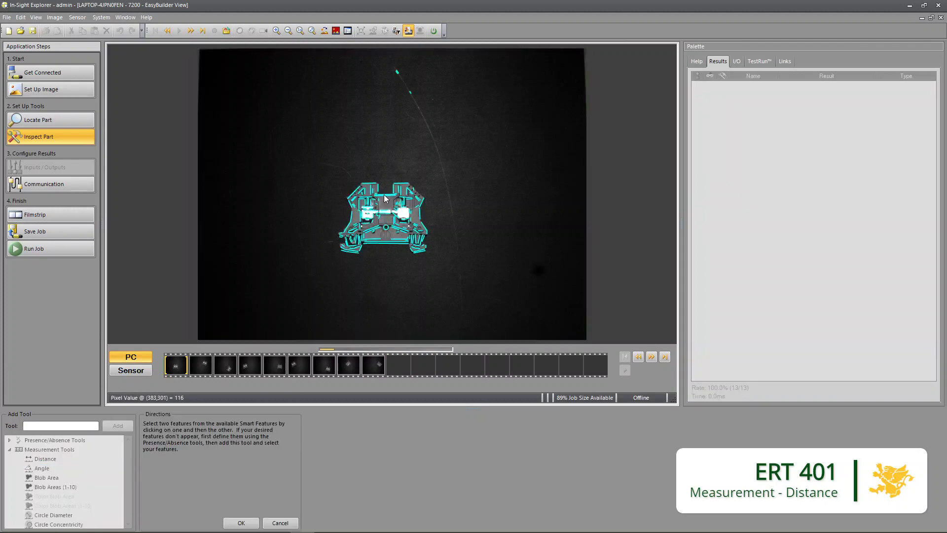
pyautogui.click(386, 198)
pyautogui.click(386, 243)
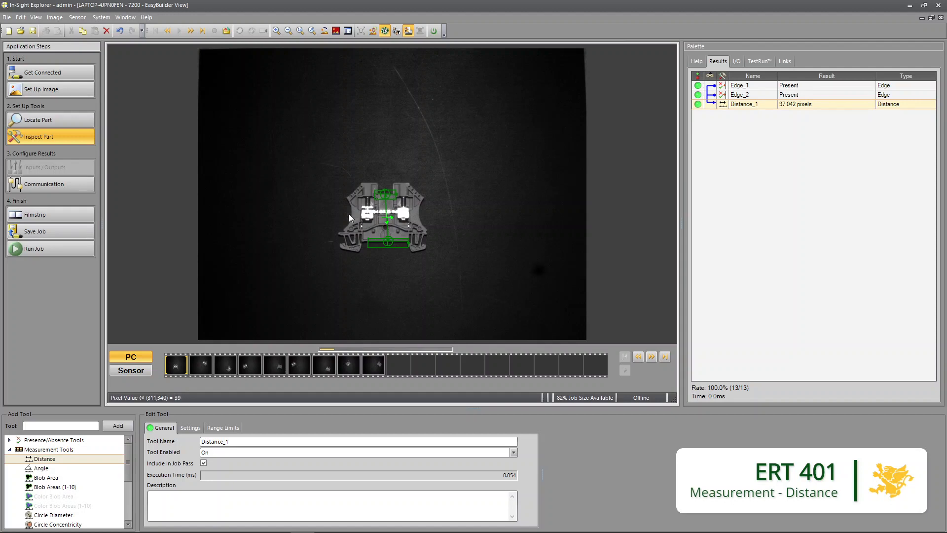
# Centre the Edge_2 region below the upper edge region and rotate it 180° so it scans upward from the background
pyautogui.click(279, 31)
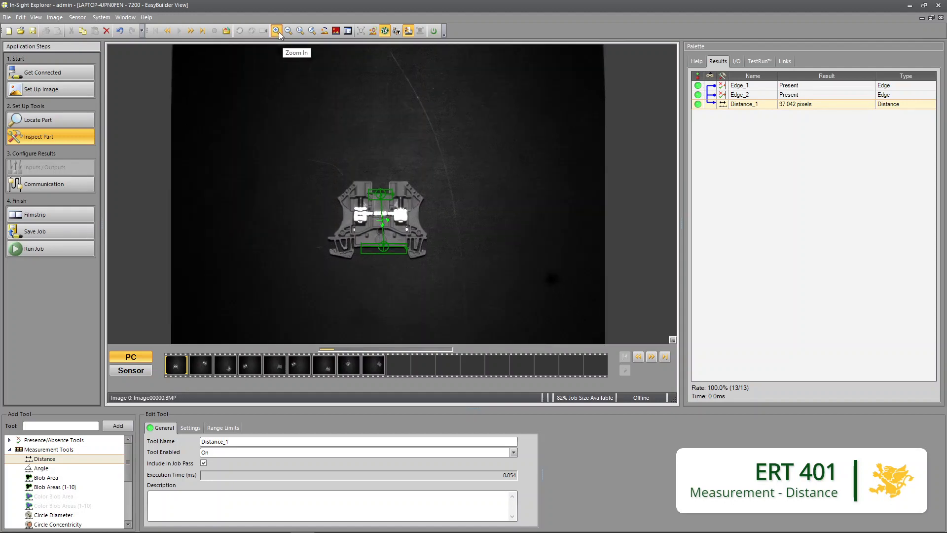
pyautogui.click(277, 30)
pyautogui.click(277, 30)
pyautogui.click(276, 31)
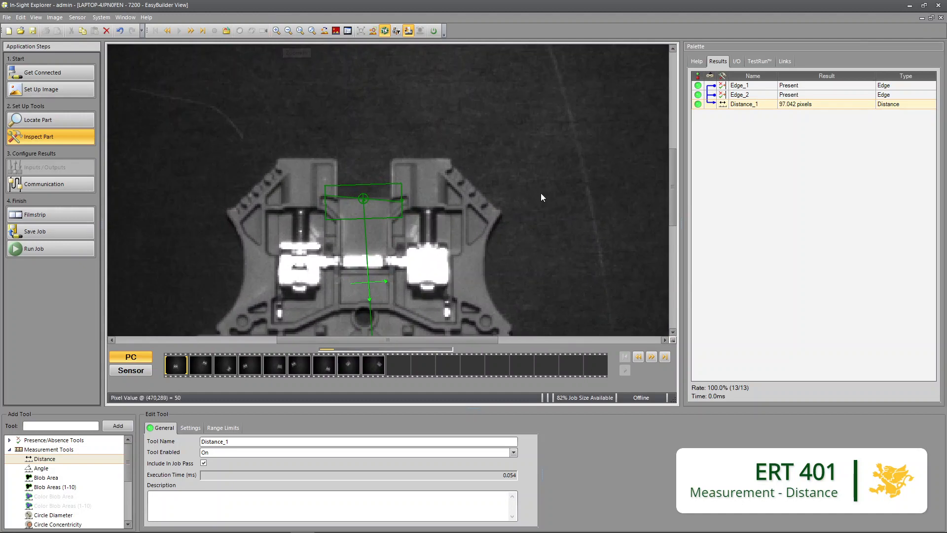
pyautogui.moveTo(672, 183); pyautogui.dragTo(673, 207)
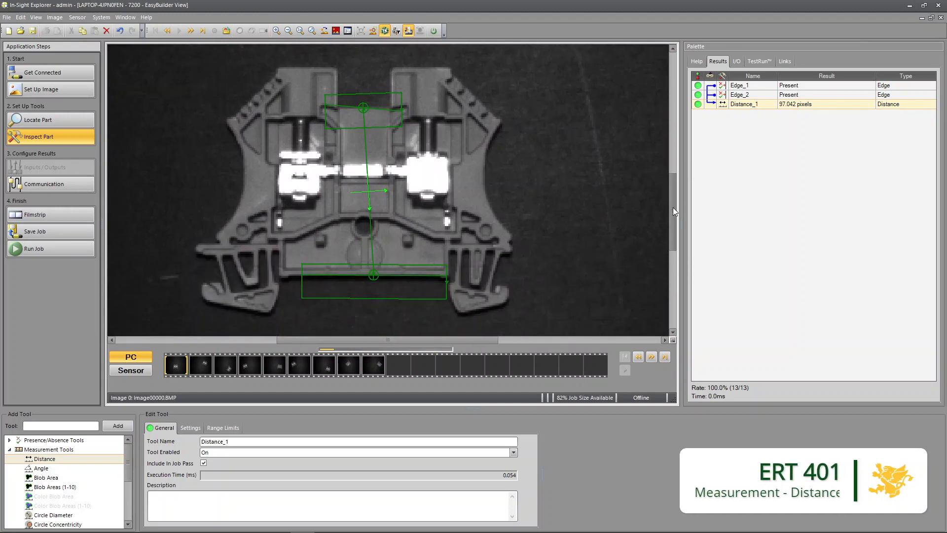
pyautogui.click(383, 292)
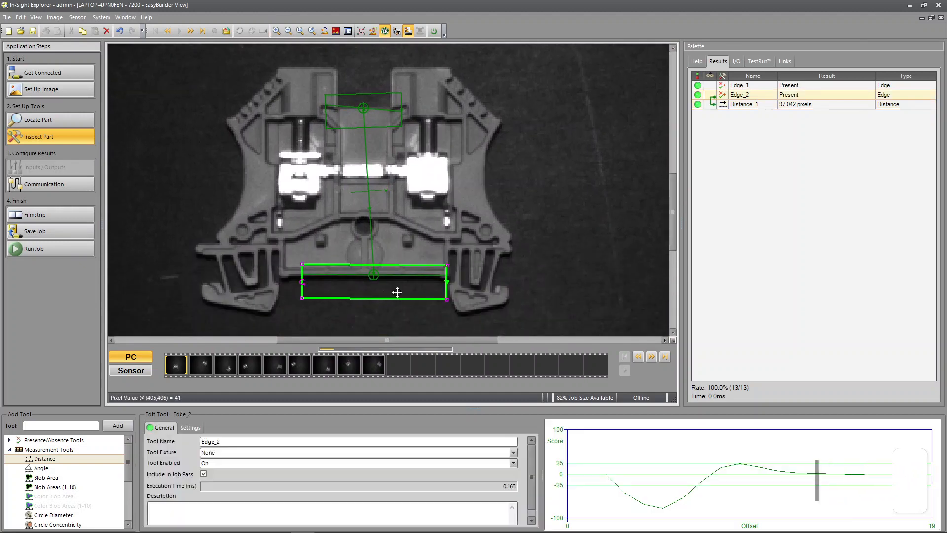
pyautogui.moveTo(391, 292); pyautogui.dragTo(387, 292)
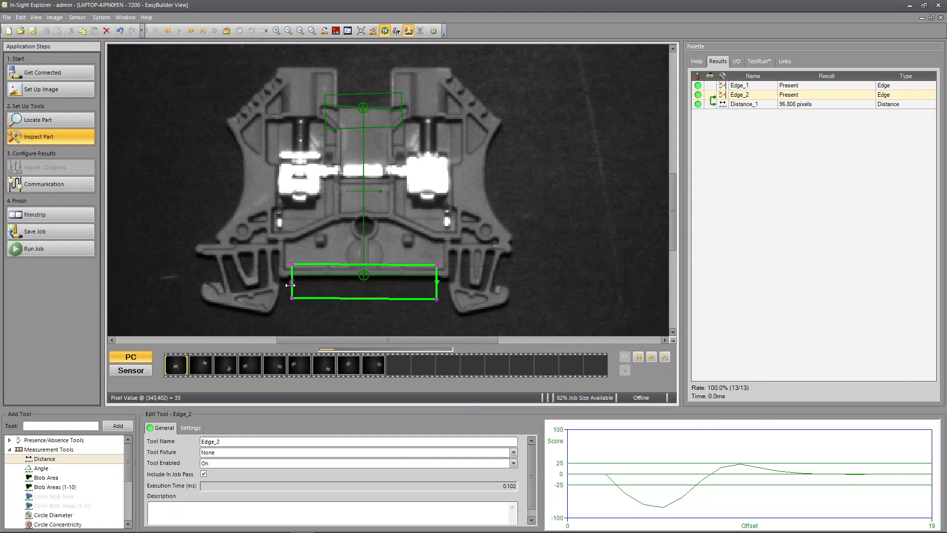
pyautogui.moveTo(437, 282)
pyautogui.mouseDown()
pyautogui.moveTo(442, 248)
pyautogui.moveTo(452, 285)
pyautogui.mouseUp()
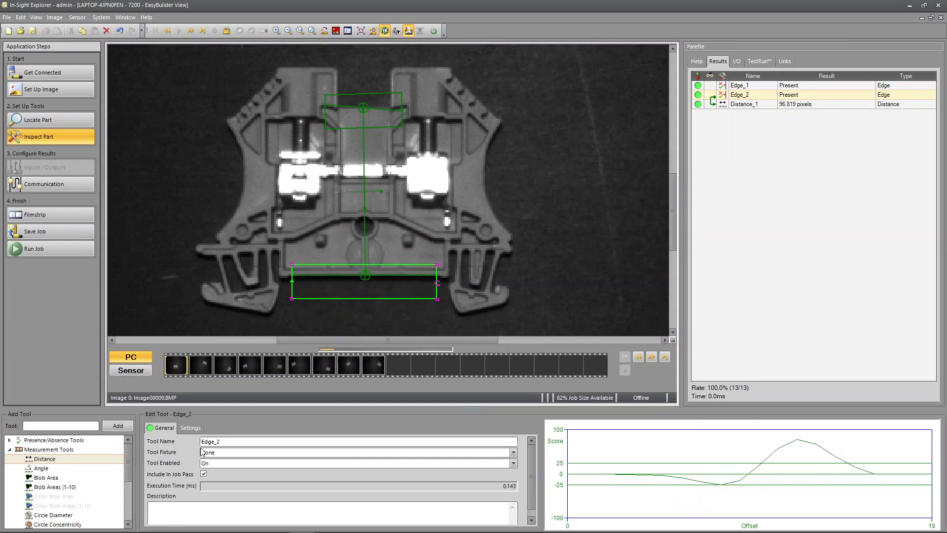
# Set the edge transition of Edge_2 to Dark to Light
pyautogui.click(190, 428)
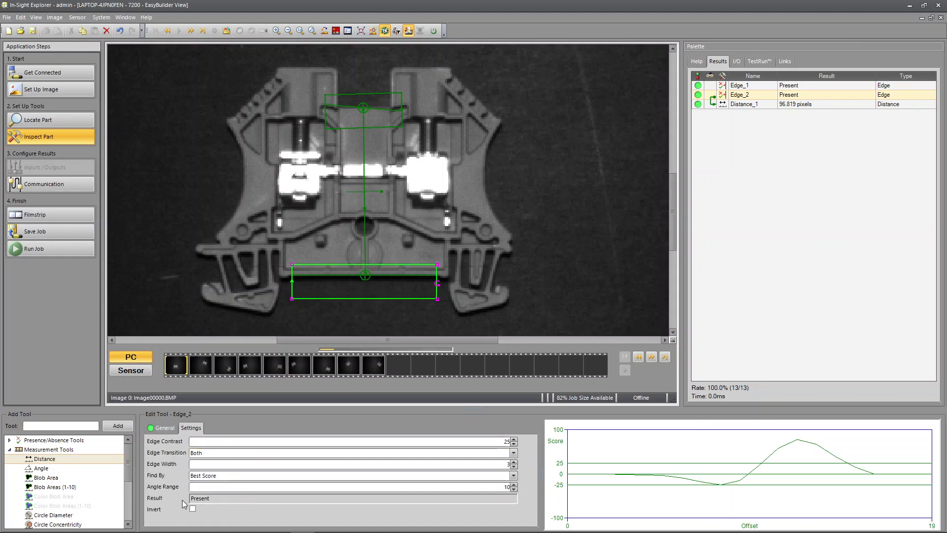
pyautogui.click(194, 454)
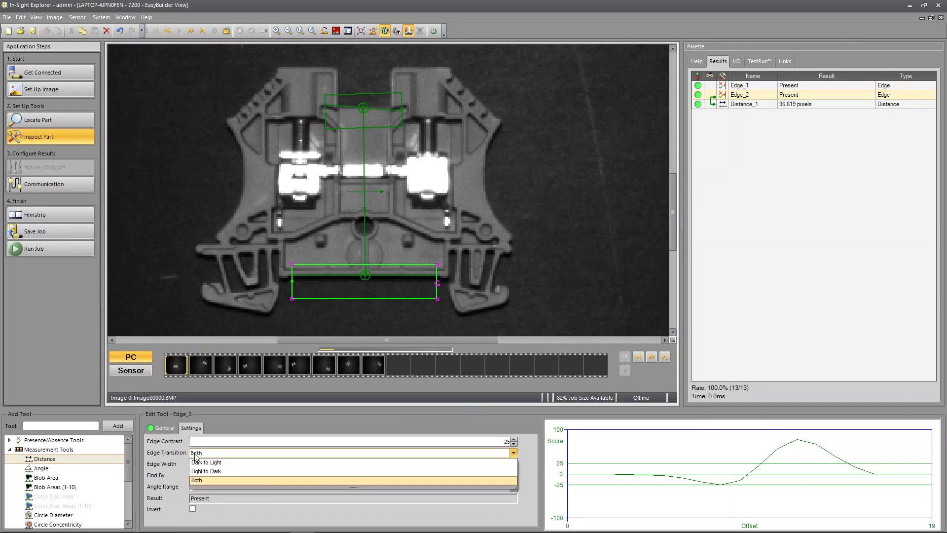
pyautogui.click(204, 464)
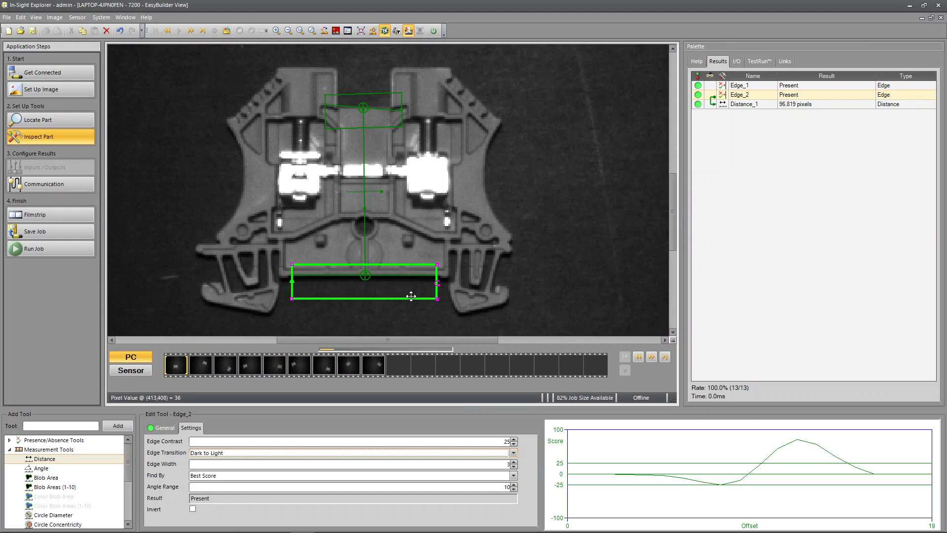
# Narrow the Edge_1 region to fit inside the central notch and extend it above and below the edge
pyautogui.click(395, 121)
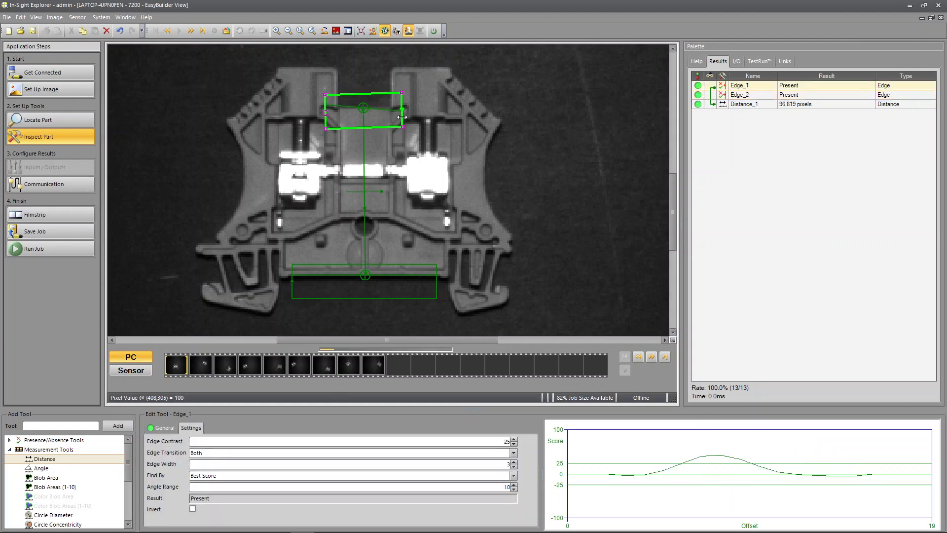
pyautogui.moveTo(402, 117); pyautogui.dragTo(386, 117)
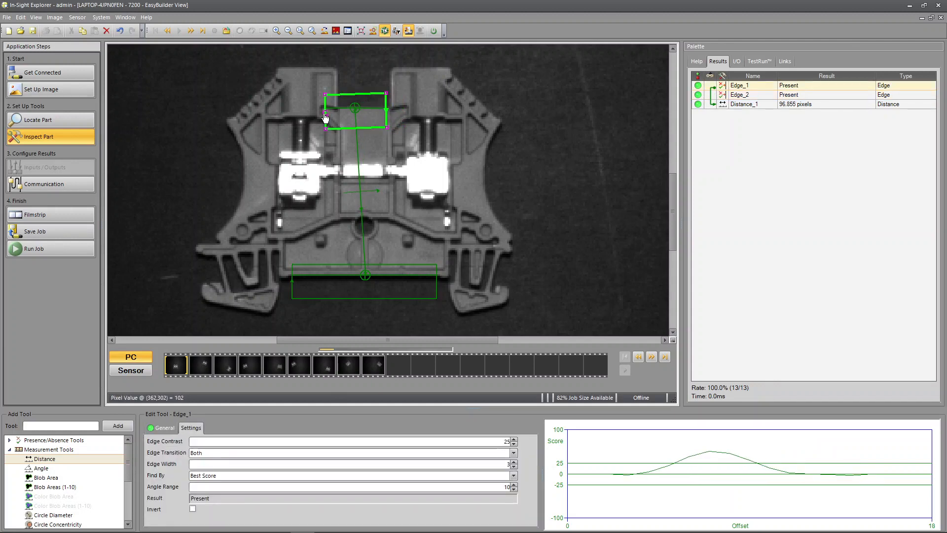
pyautogui.moveTo(326, 98); pyautogui.dragTo(366, 72)
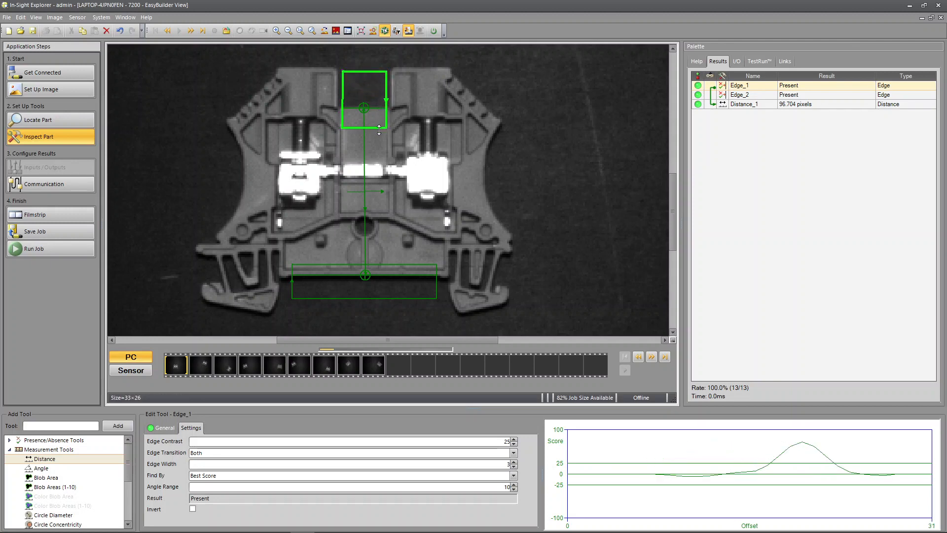
pyautogui.moveTo(379, 127); pyautogui.dragTo(380, 140)
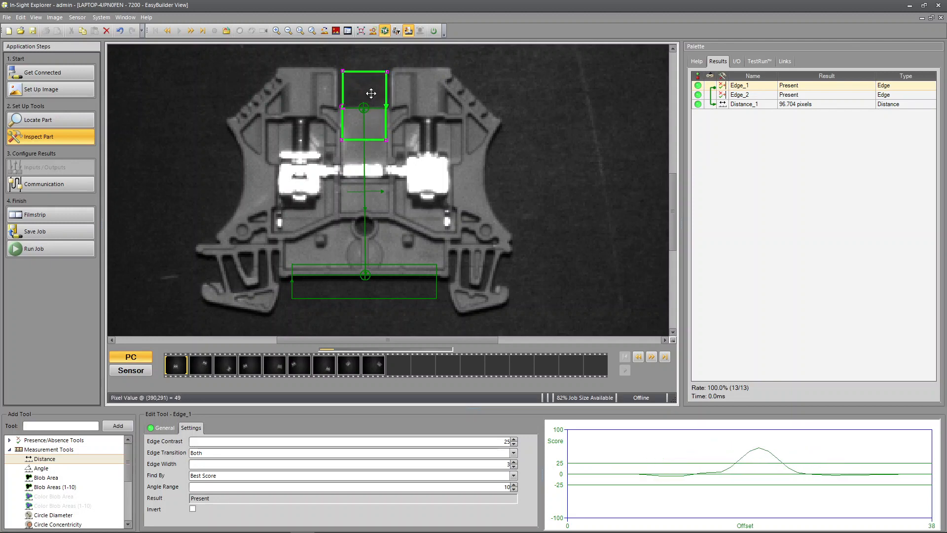
# Extend the Edge_2 region's height both upward into the part and downward into the background
pyautogui.click(397, 266)
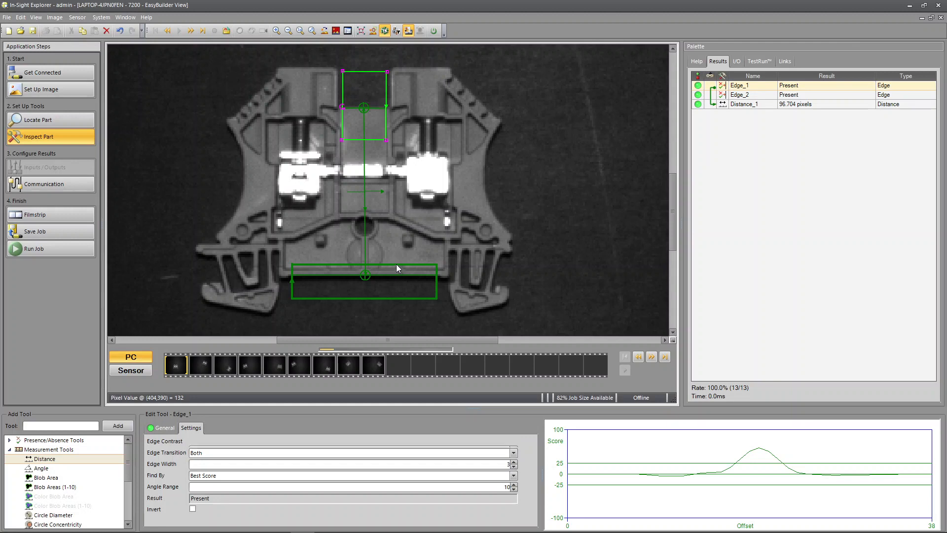
pyautogui.moveTo(396, 262); pyautogui.dragTo(398, 255)
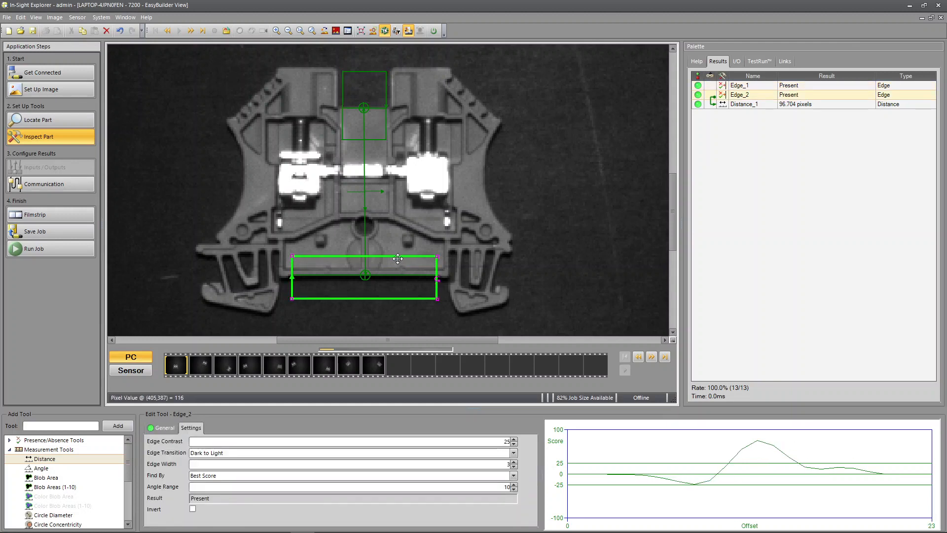
pyautogui.moveTo(398, 298); pyautogui.dragTo(400, 317)
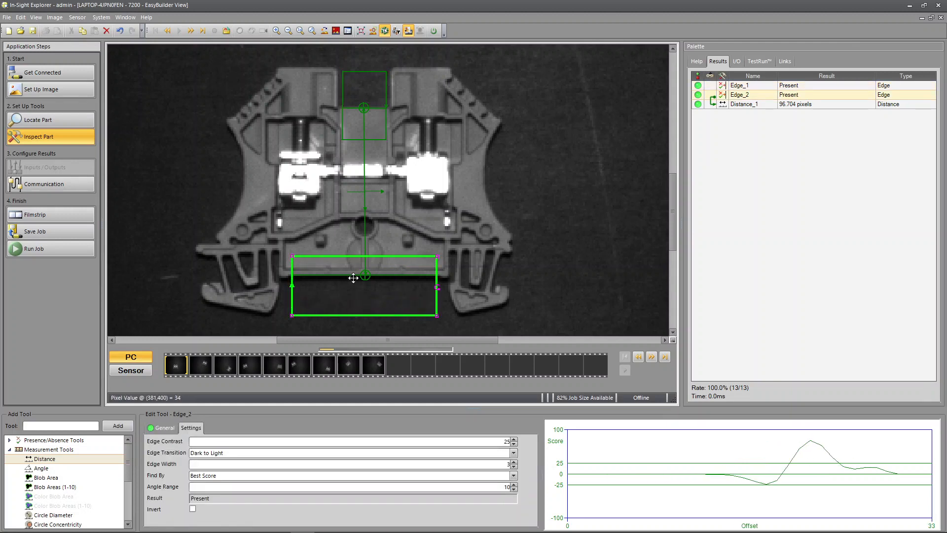
# Shift the Edge_2 region off-centre to the right along the lower edge and set the distance's measurement type to Mid-point to Line
pyautogui.click(360, 90)
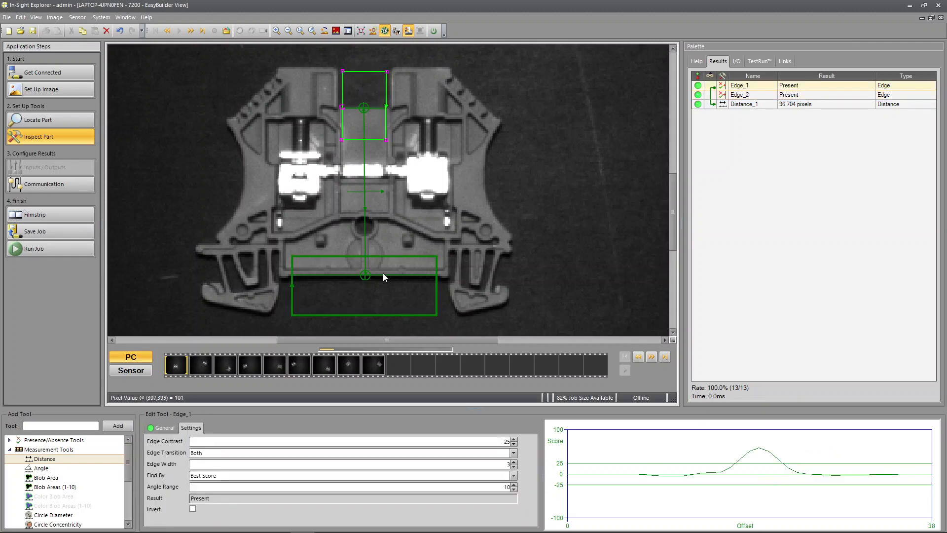
pyautogui.moveTo(328, 303); pyautogui.dragTo(375, 302)
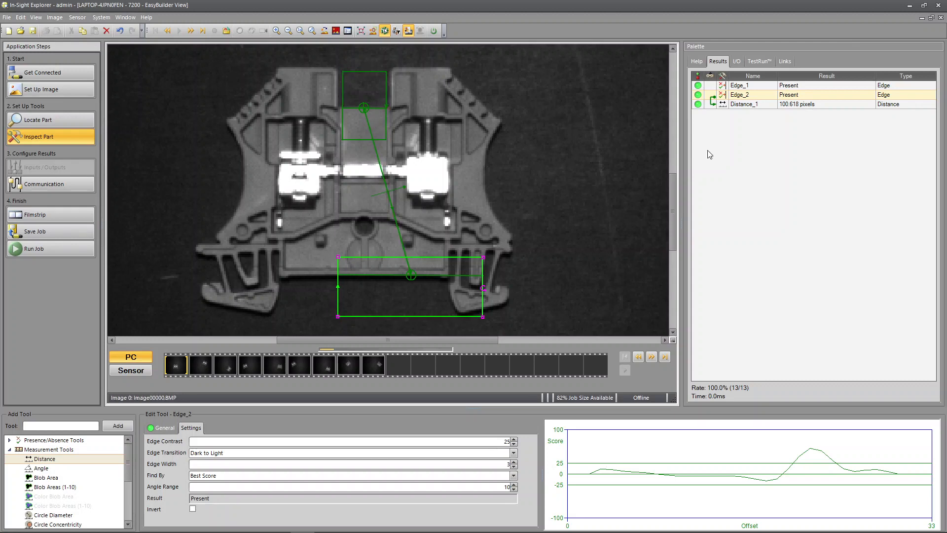
pyautogui.click(753, 106)
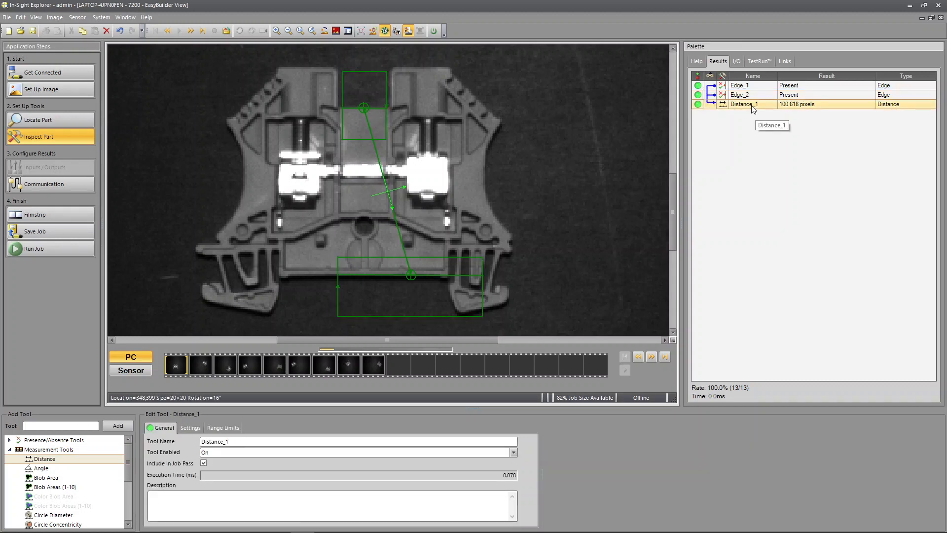
pyautogui.click(194, 427)
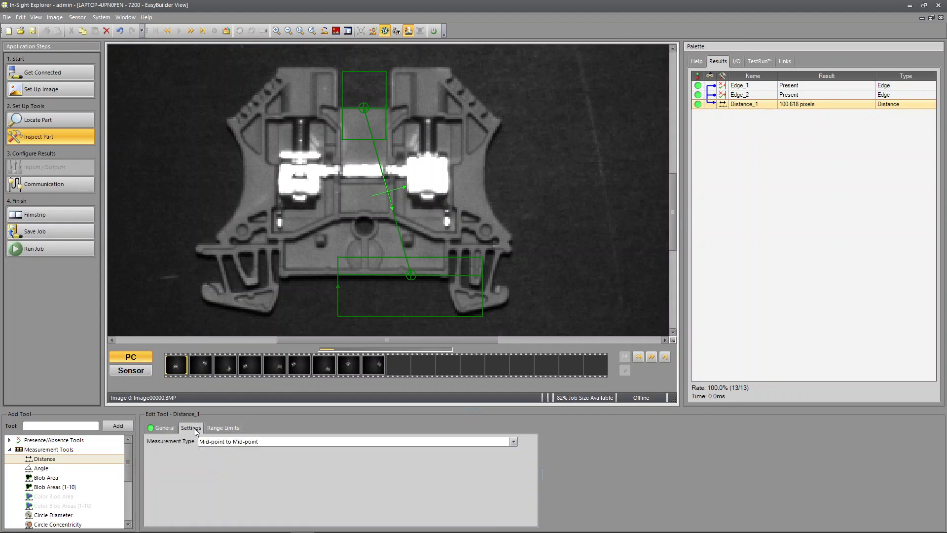
pyautogui.click(219, 442)
pyautogui.click(221, 450)
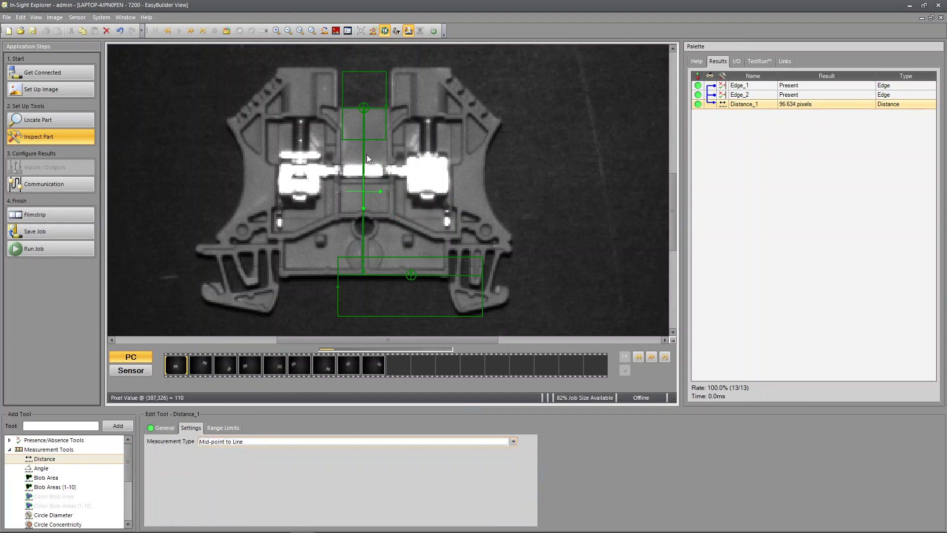
# Move the Edge_2 region back beneath the notch and open the general properties of the Distance_1 tool
pyautogui.click(443, 303)
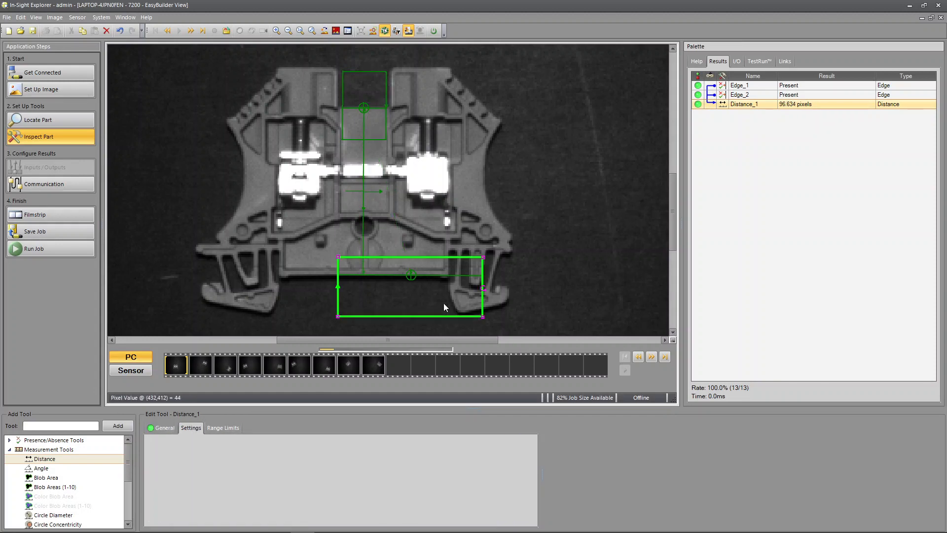
pyautogui.moveTo(443, 302); pyautogui.dragTo(400, 296)
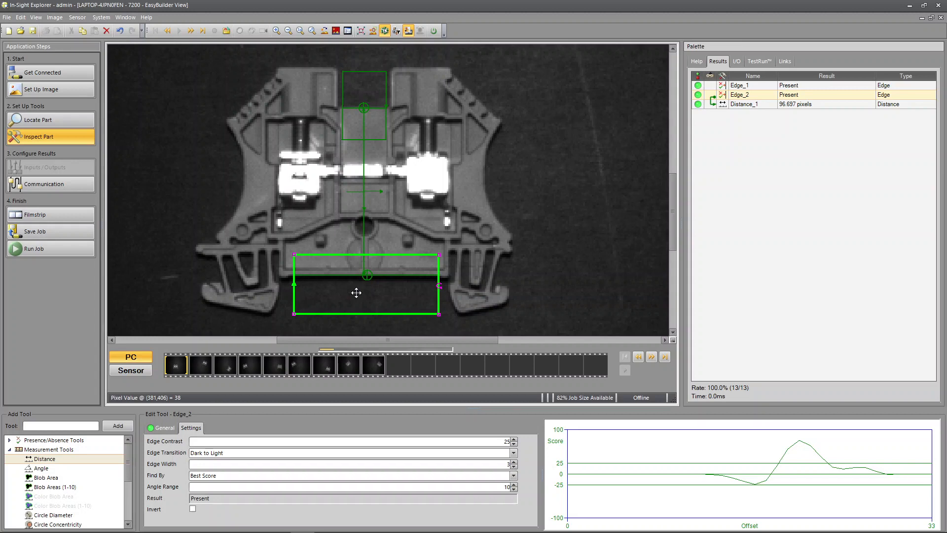
pyautogui.click(795, 108)
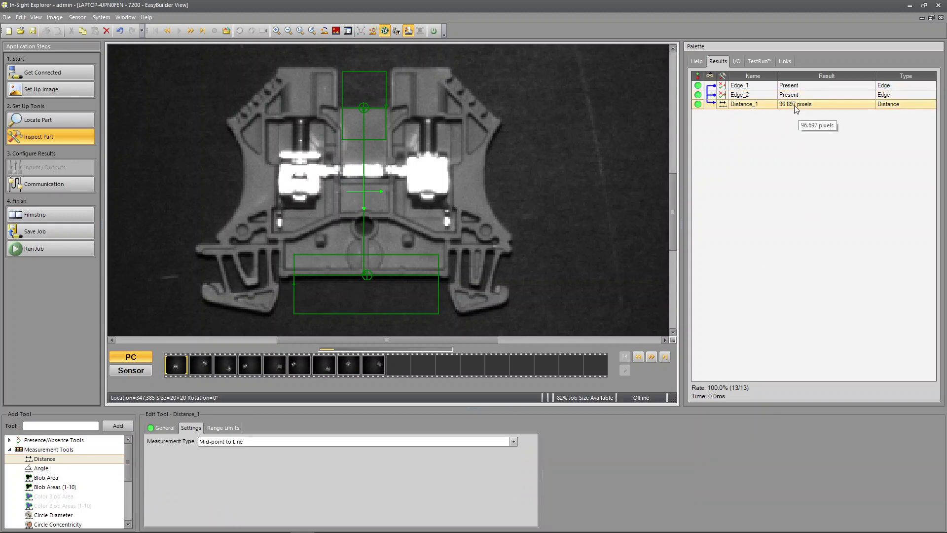
pyautogui.click(172, 430)
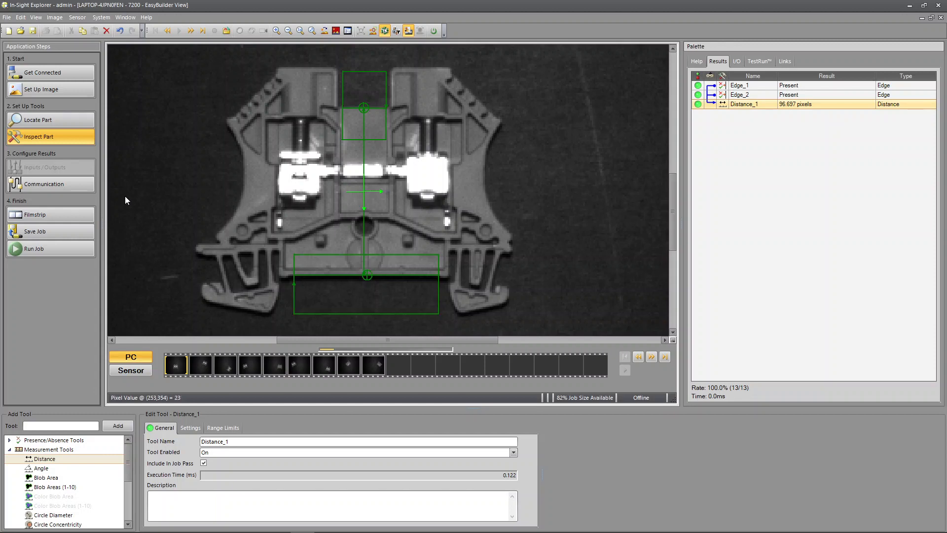
# Review the calibration types available for converting the image to real-world units
pyautogui.click(38, 92)
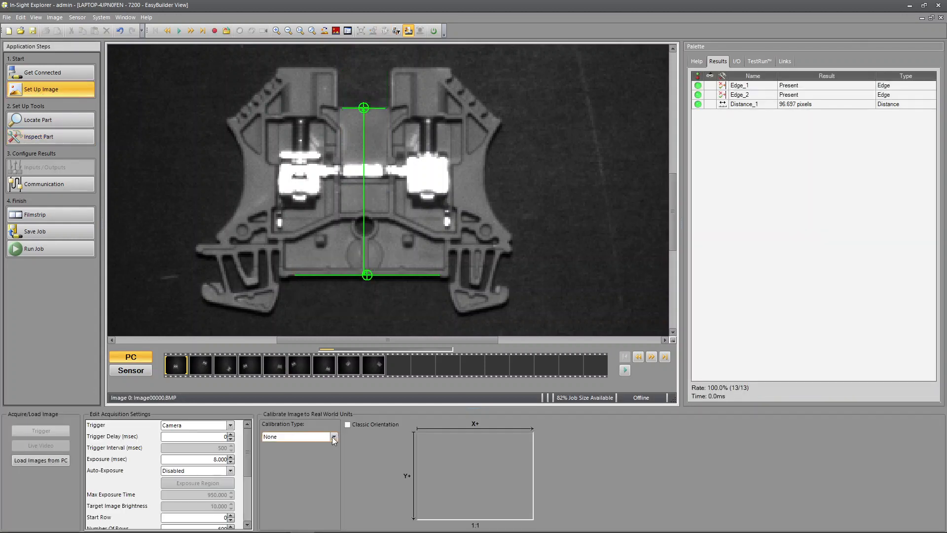
pyautogui.click(333, 437)
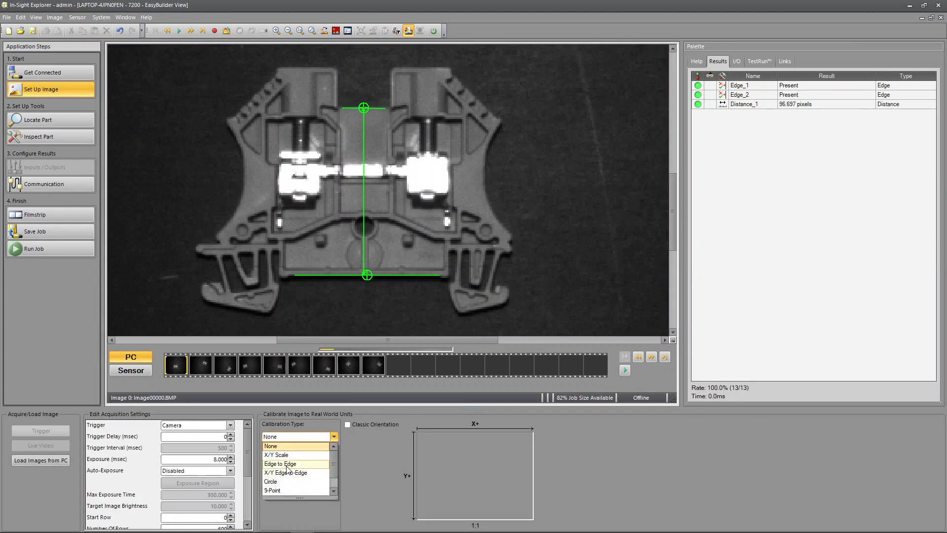
pyautogui.moveTo(332, 465); pyautogui.dragTo(332, 472)
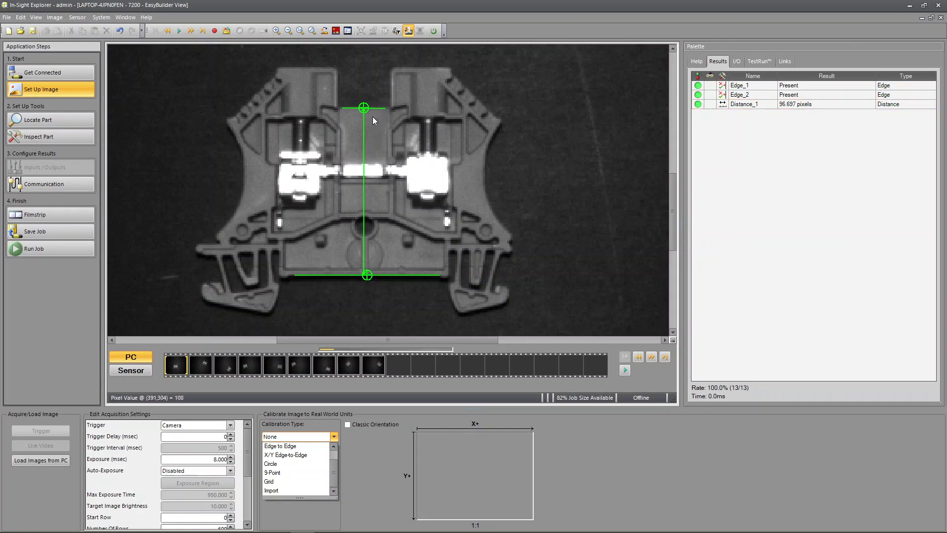
# Fit the whole image in view, check the distance measurement on the other filmstrip images, and return to the first image
pyautogui.click(313, 31)
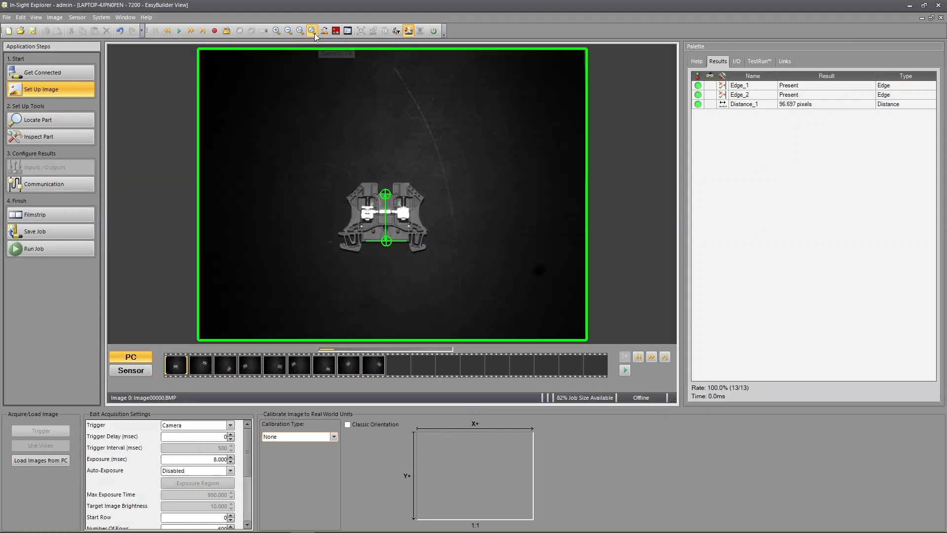
pyautogui.click(191, 31)
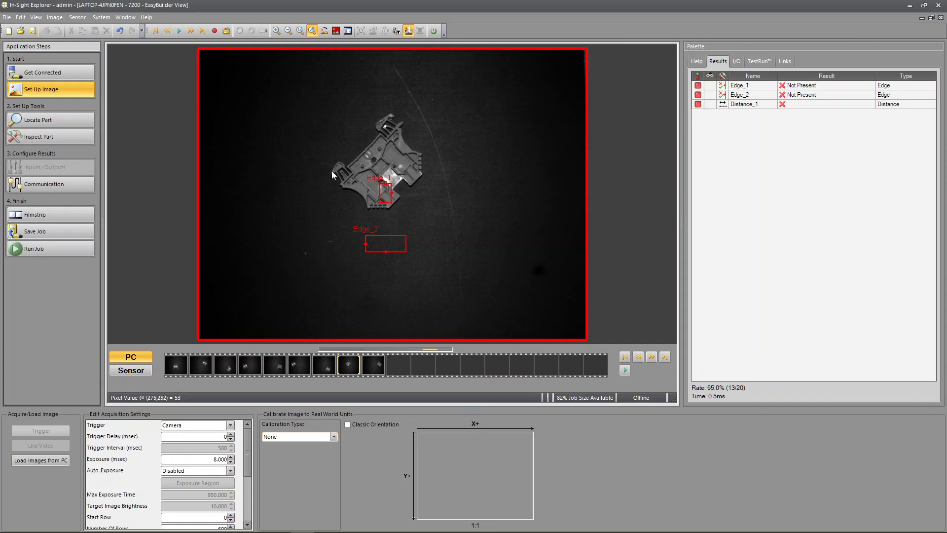
pyautogui.click(155, 31)
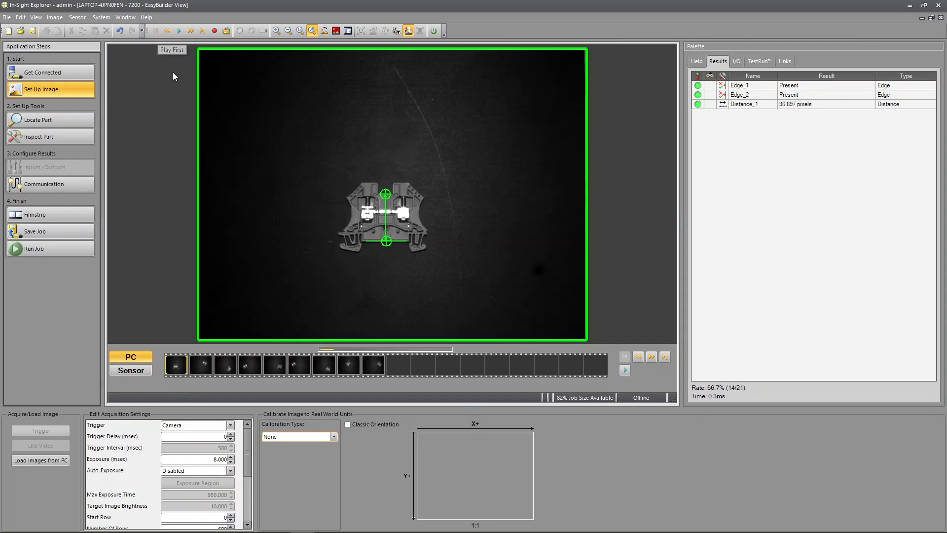